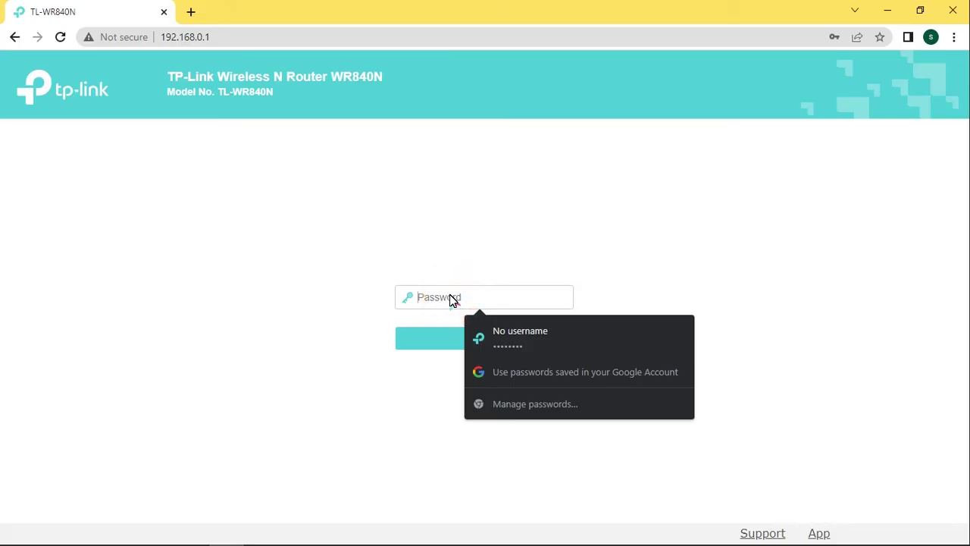
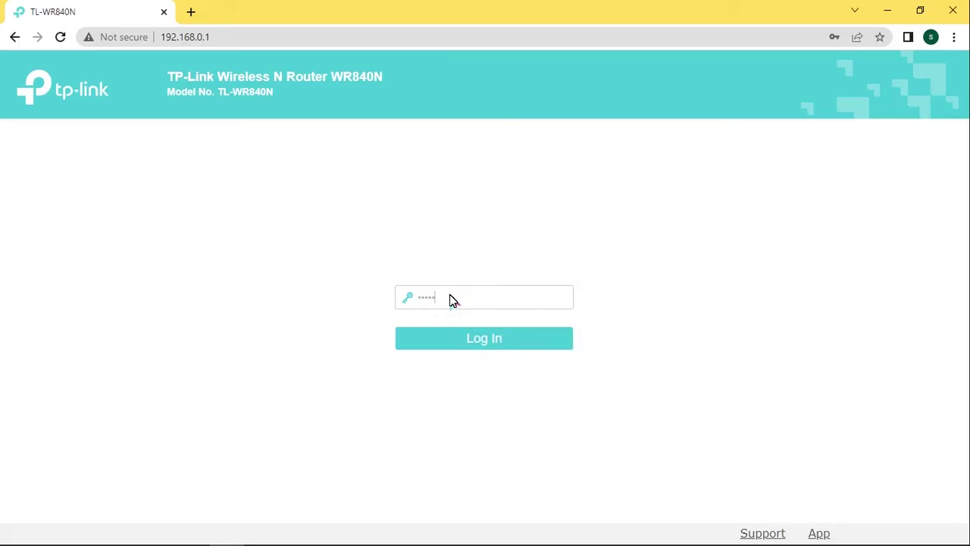
# Step: Log in with the admin password and review the Status page WAN details (IP 192.168.7.254)
pyautogui.press('Return')
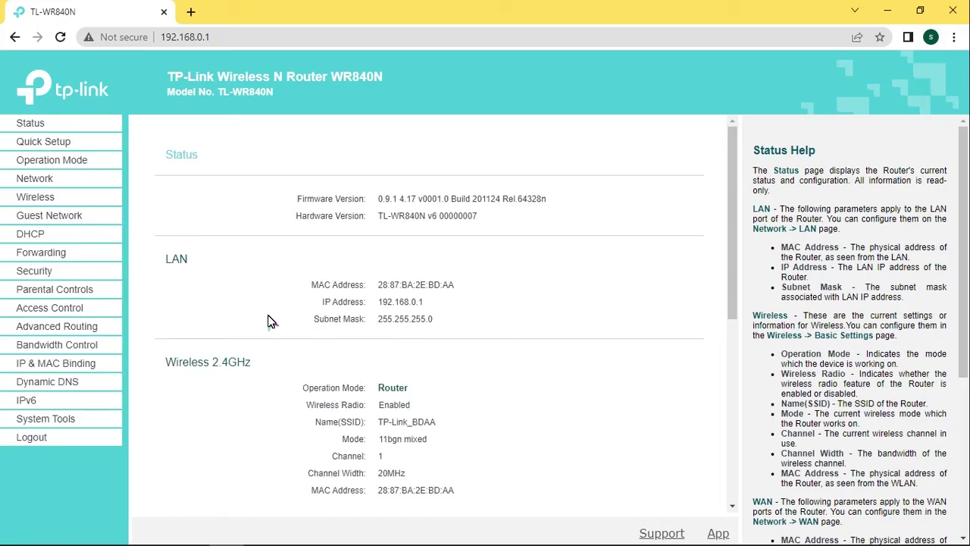
pyautogui.scroll(-4, 269, 322)
pyautogui.scroll(-1, 271, 321)
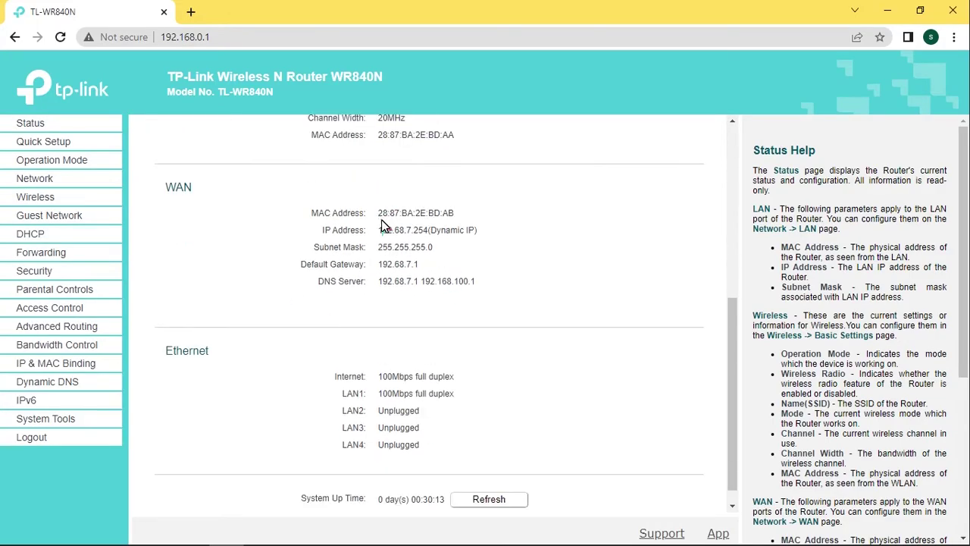
pyautogui.click(406, 236)
pyautogui.moveTo(406, 236); pyautogui.dragTo(488, 277)
pyautogui.click(505, 286)
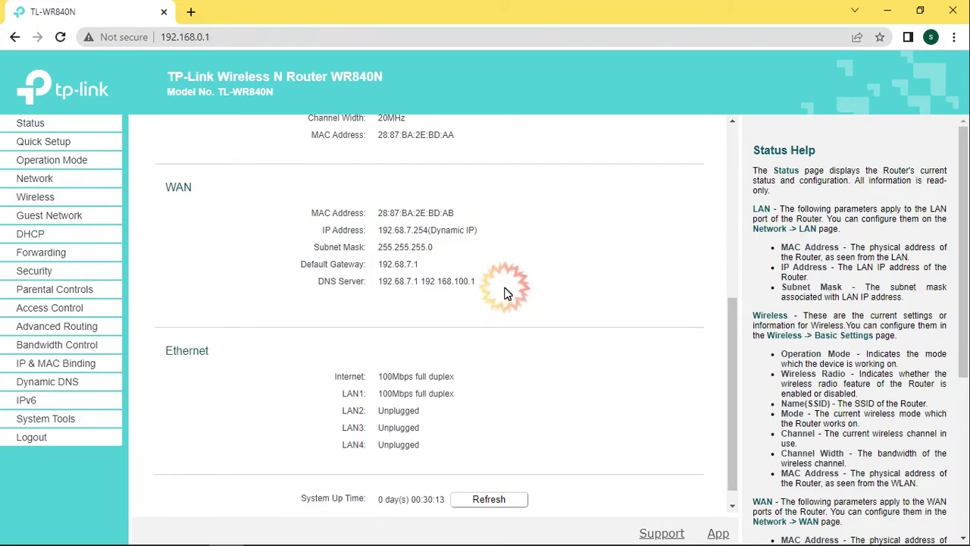
pyautogui.click(504, 287)
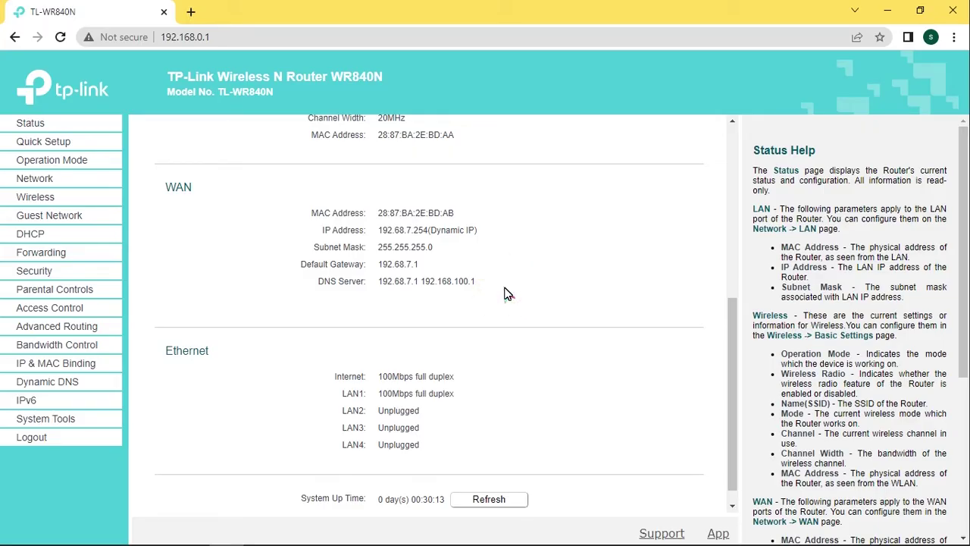
pyautogui.moveTo(375, 214); pyautogui.dragTo(498, 289)
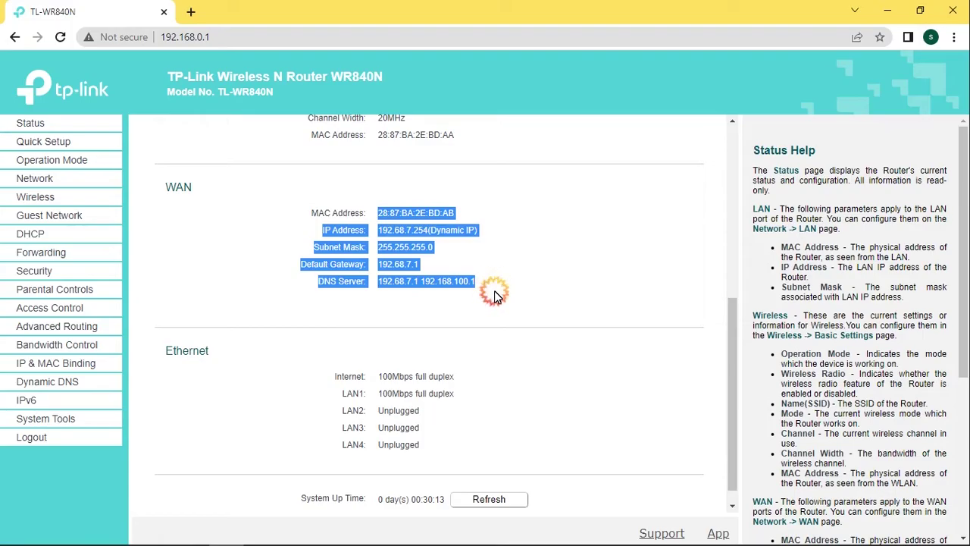
pyautogui.click(494, 295)
# Step: On Wireless Basic Settings, turn the wireless radio off and back on
pyautogui.click(45, 196)
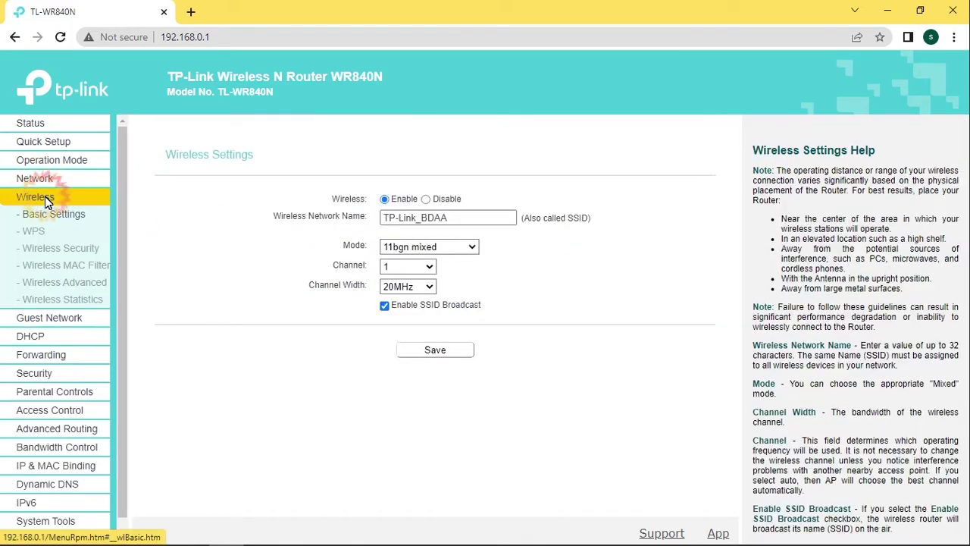
pyautogui.click(47, 216)
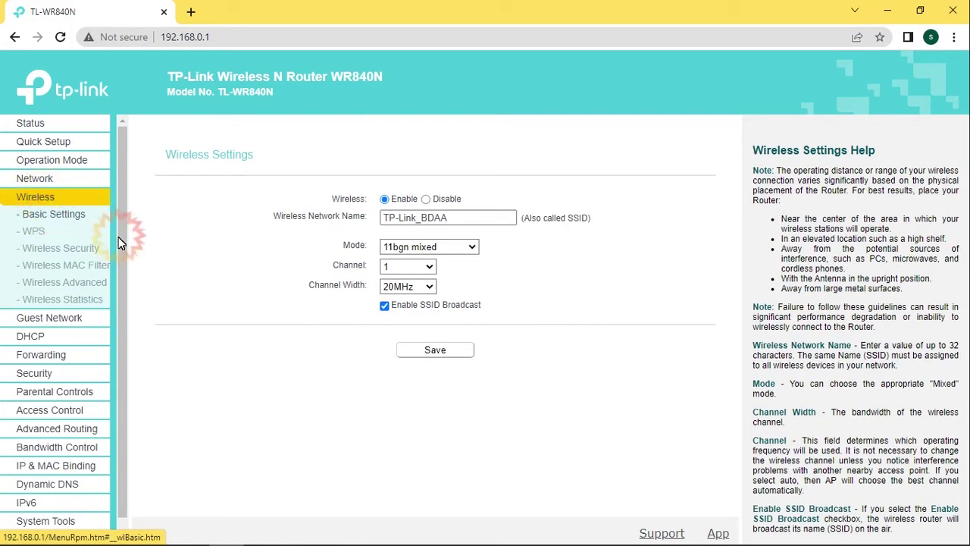
pyautogui.click(426, 199)
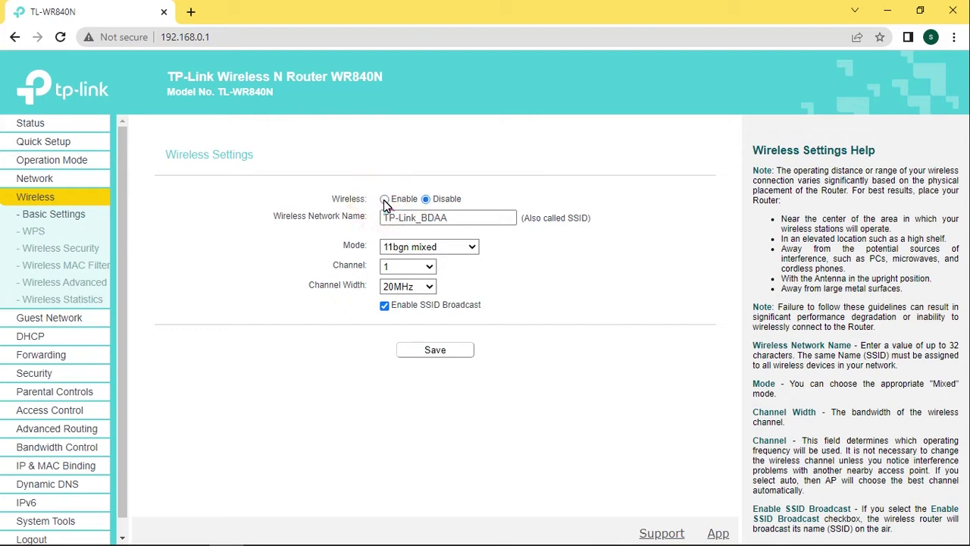
pyautogui.click(383, 199)
# Step: Replace the network name TP-Link_BDAA with 'Rumah Hijau'
pyautogui.moveTo(492, 222); pyautogui.dragTo(315, 227)
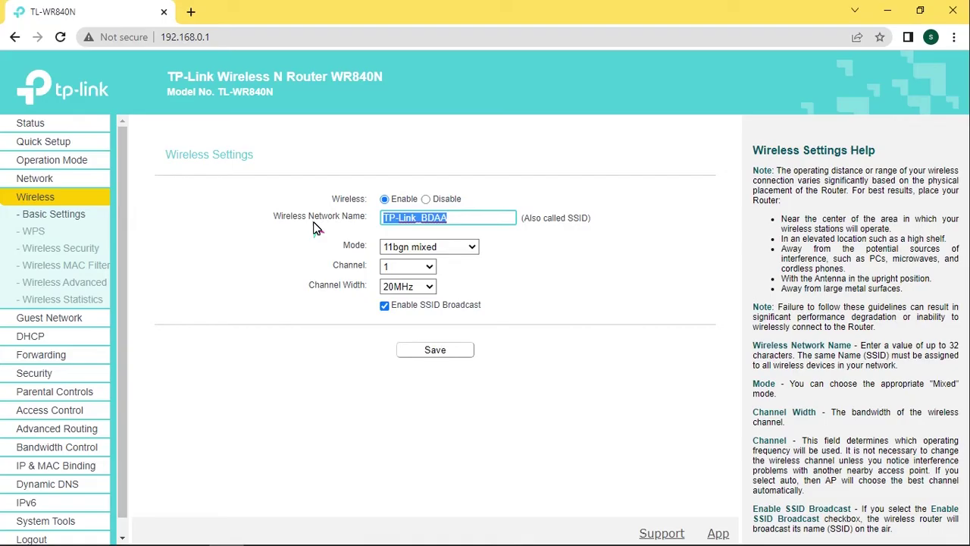
pyautogui.write('Ru')
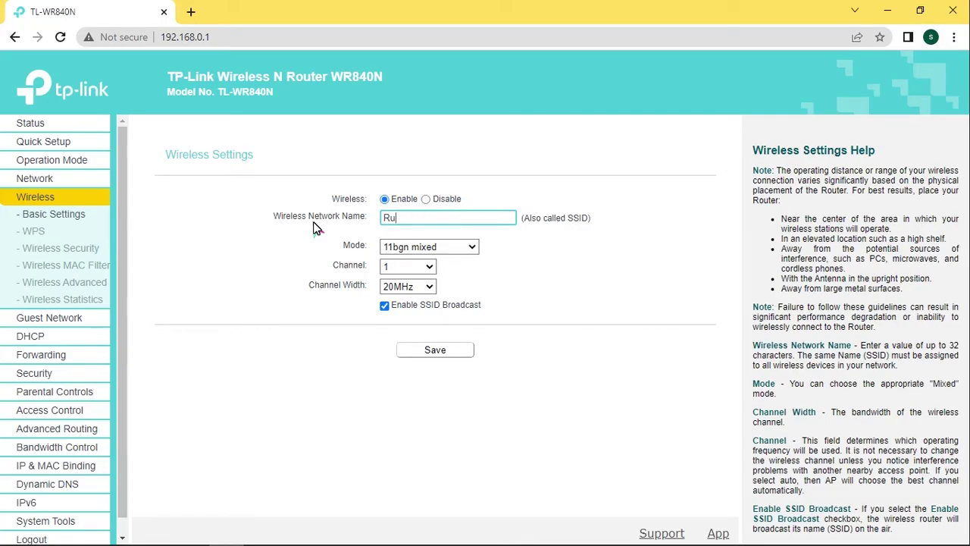
pyautogui.write('mah Hijau')
pyautogui.click(472, 247)
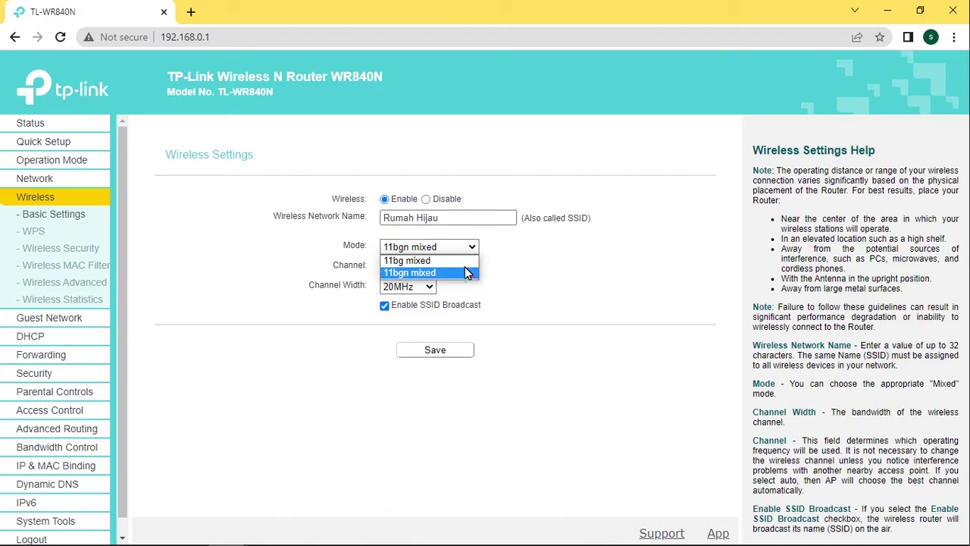
# Step: Set the wireless mode to 11bg mixed after briefly trying 11bgn mixed
pyautogui.click(464, 261)
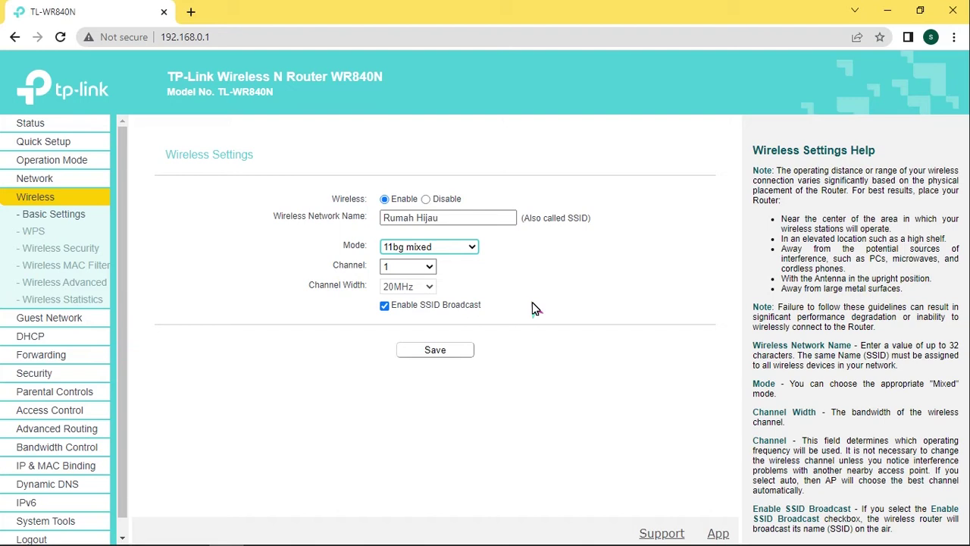
pyautogui.click(465, 252)
pyautogui.click(458, 270)
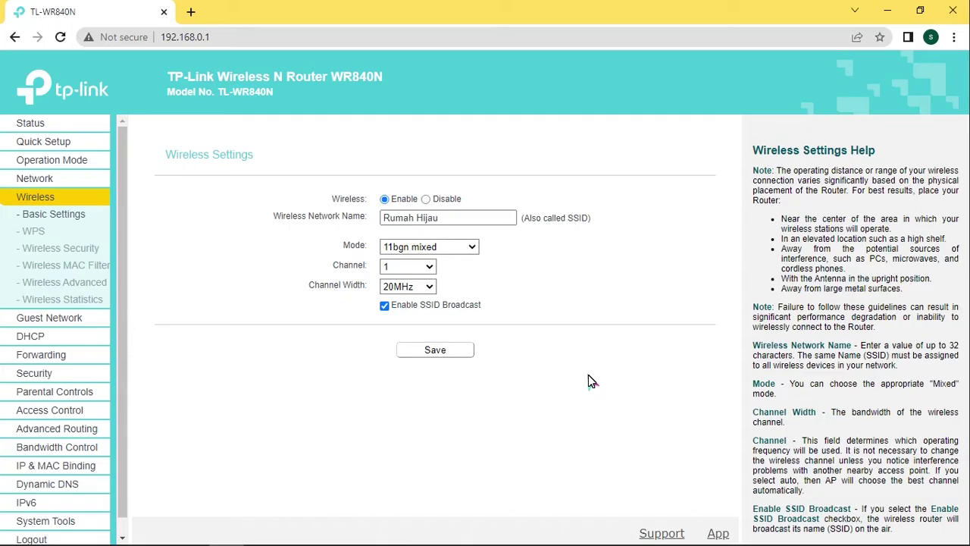
pyautogui.click(461, 252)
pyautogui.click(460, 259)
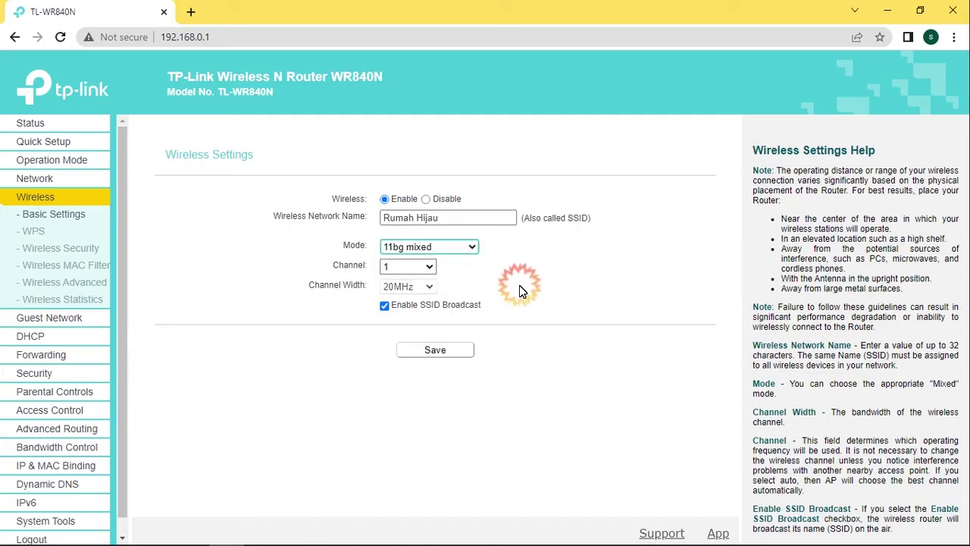
# Step: Check the channel list and leave the channel at 1
pyautogui.click(430, 289)
pyautogui.click(431, 267)
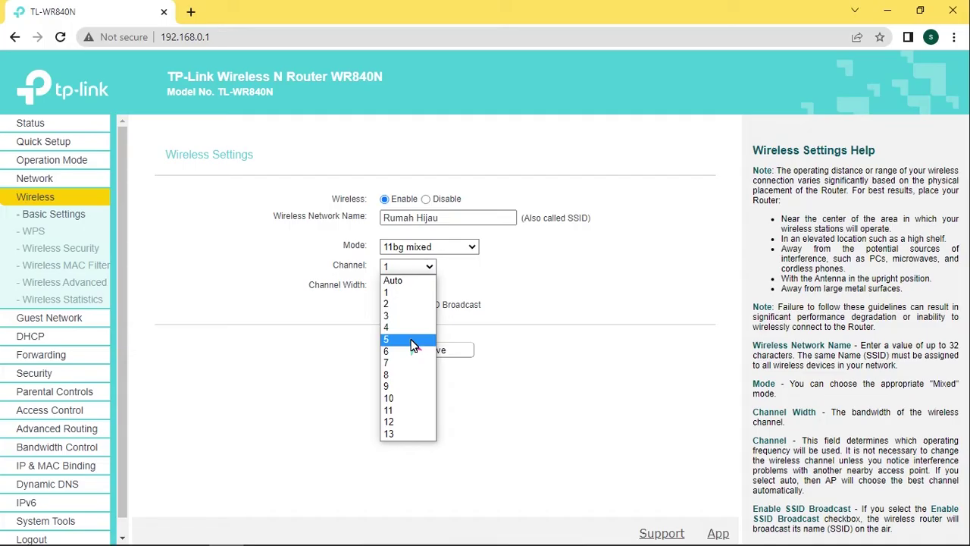
pyautogui.click(410, 294)
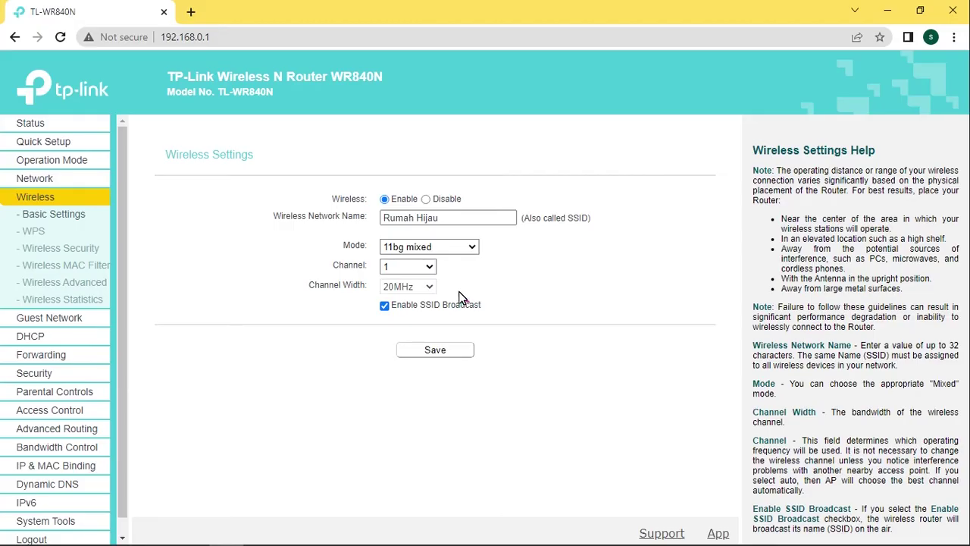
# Step: Switch the wireless mode from 11bg mixed back to 11bgn mixed
pyautogui.click(431, 288)
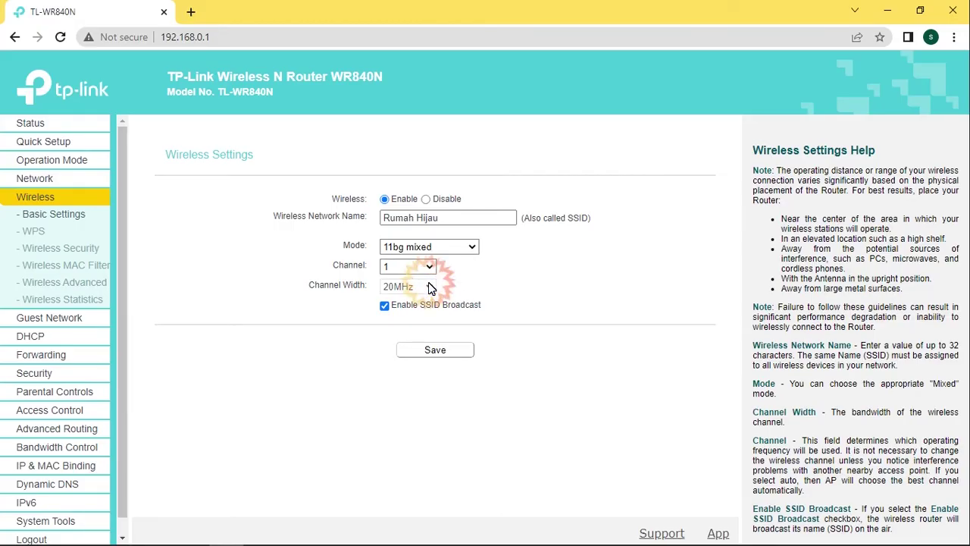
pyautogui.click(400, 351)
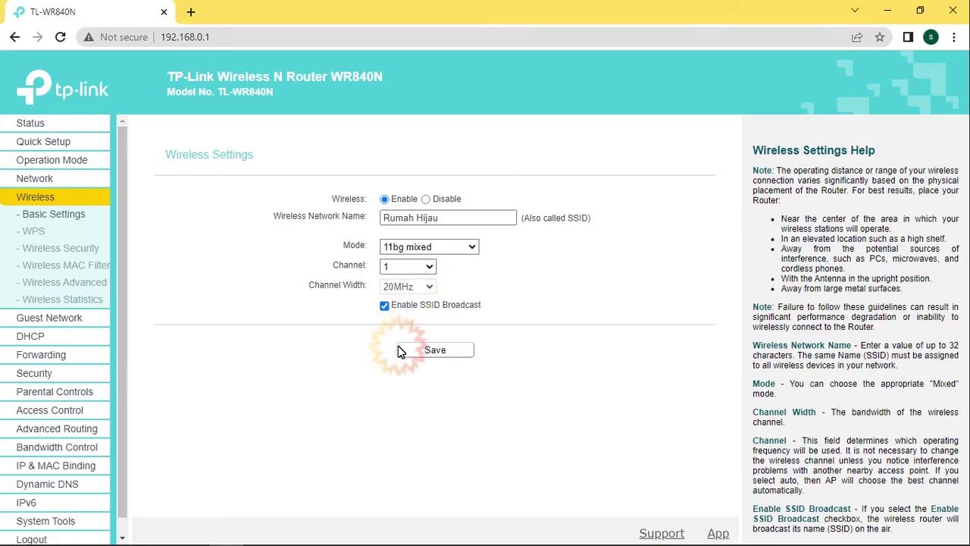
pyautogui.click(454, 248)
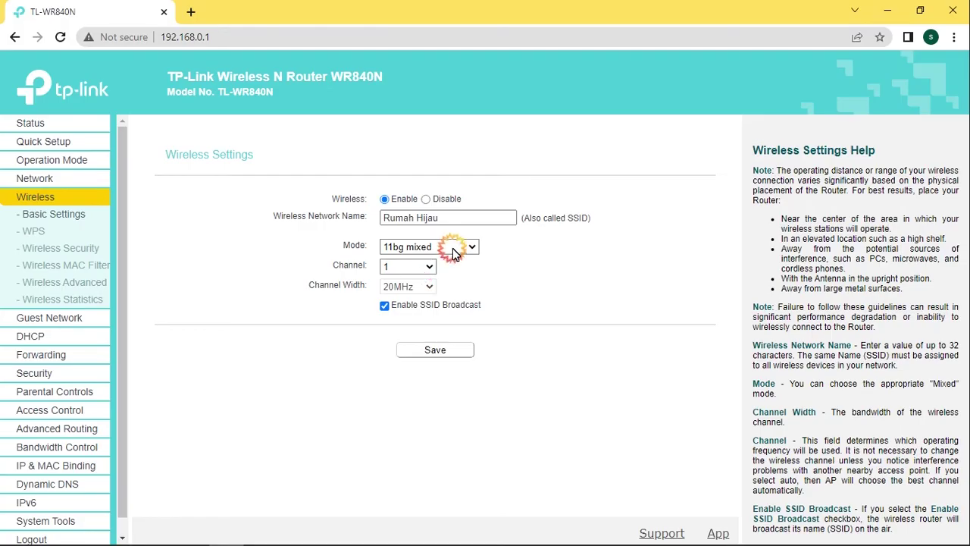
pyautogui.click(412, 285)
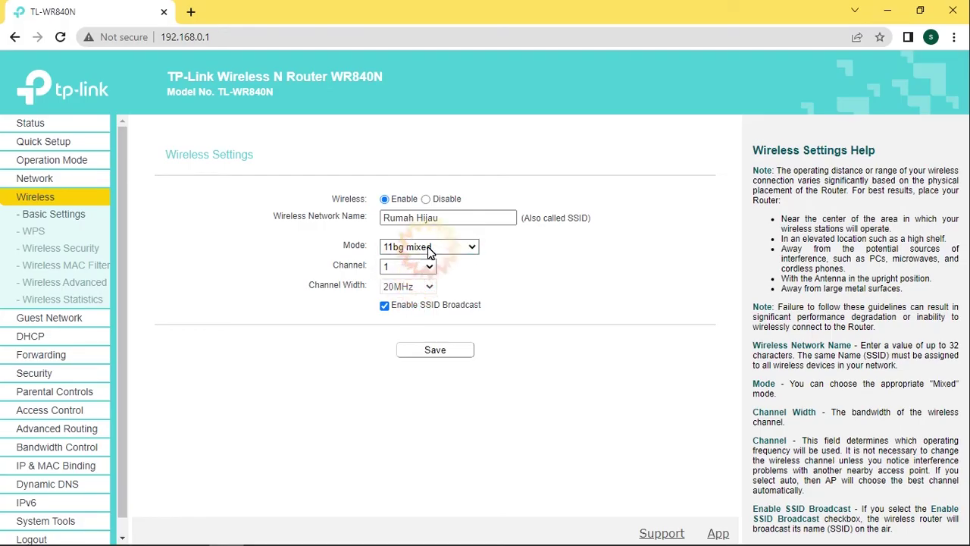
pyautogui.click(455, 247)
pyautogui.click(425, 270)
# Step: Set channel width to 20MHz after trying Auto and 40MHz, keeping channel 1
pyautogui.click(444, 288)
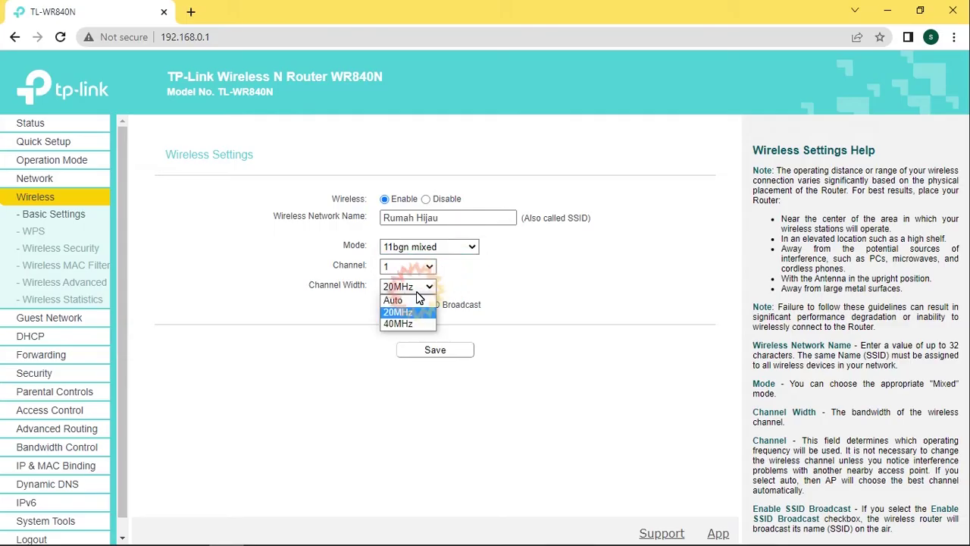
pyautogui.click(407, 298)
pyautogui.click(425, 290)
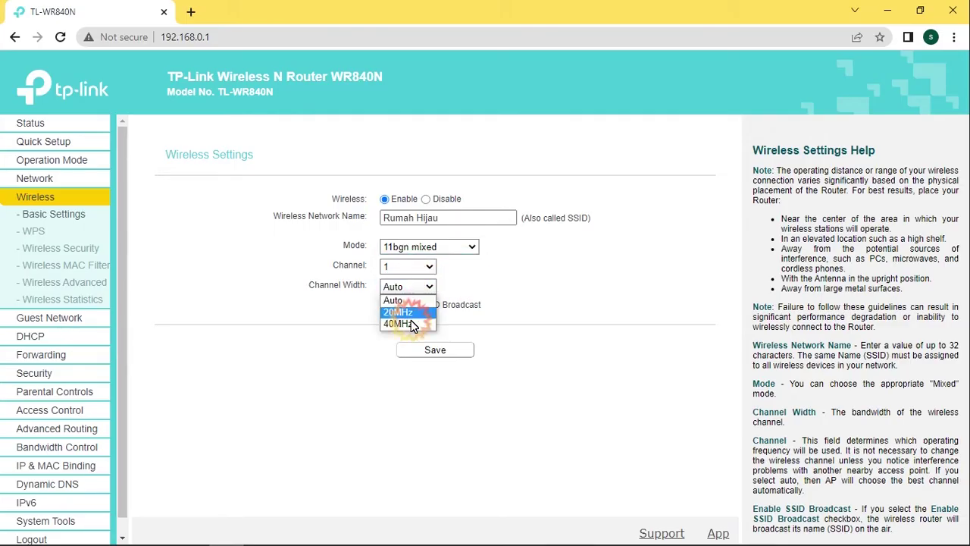
pyautogui.click(398, 323)
pyautogui.click(427, 287)
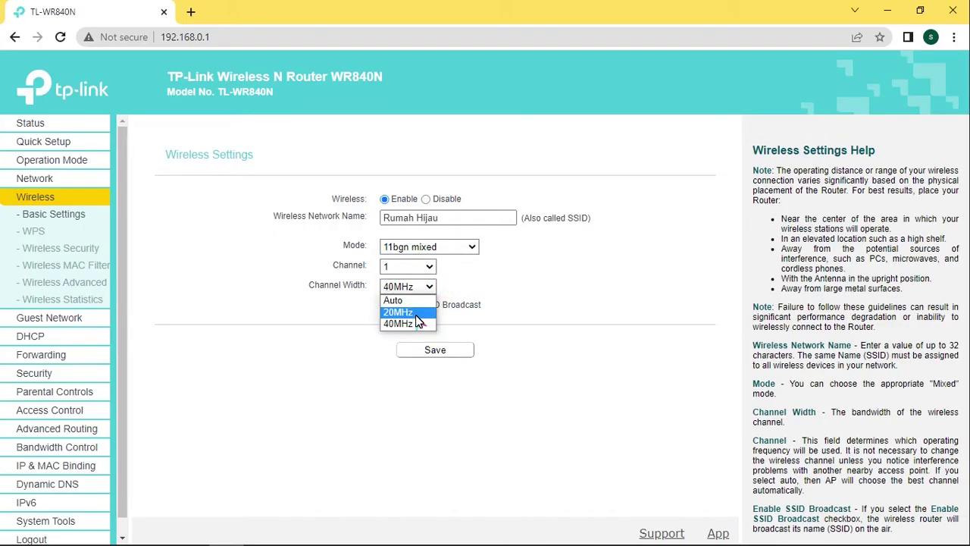
pyautogui.click(423, 312)
pyautogui.click(432, 289)
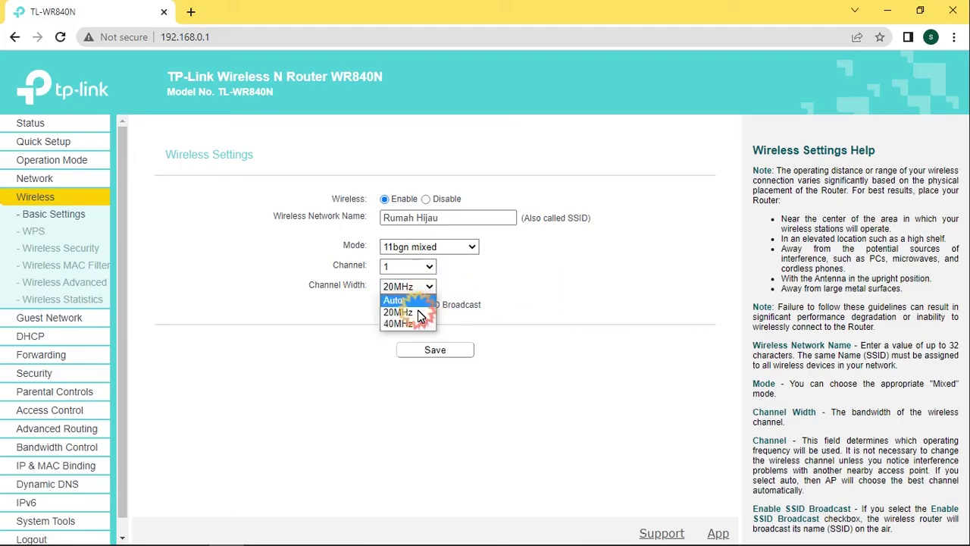
pyautogui.click(514, 285)
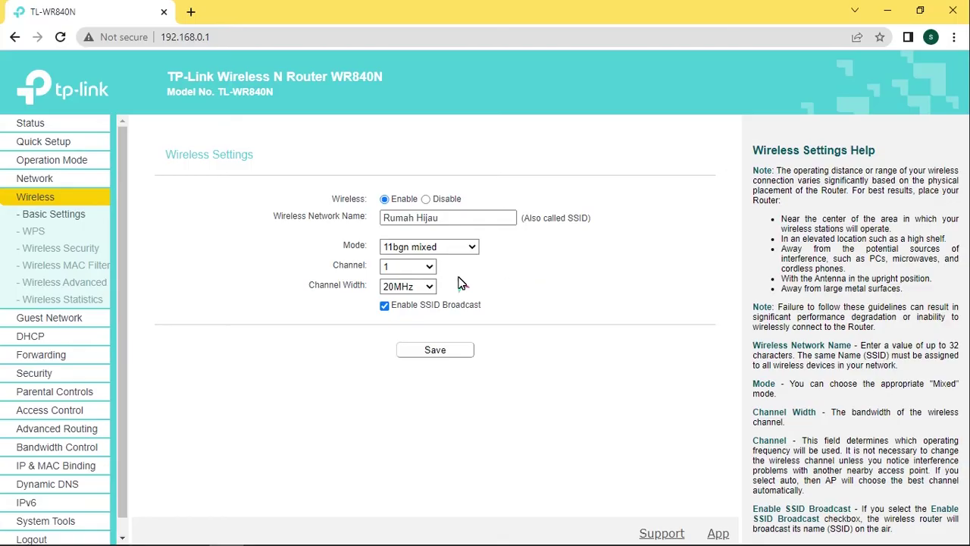
pyautogui.click(429, 270)
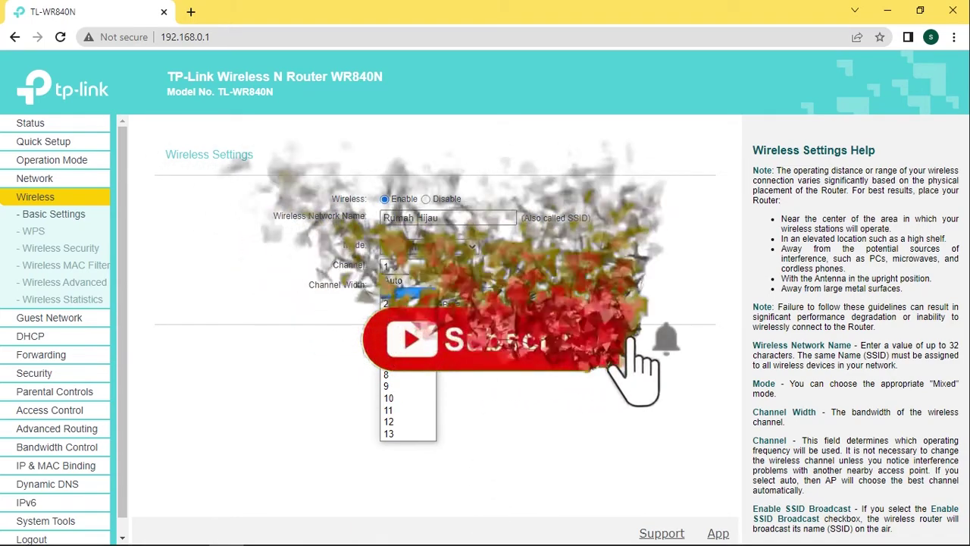
pyautogui.click(532, 293)
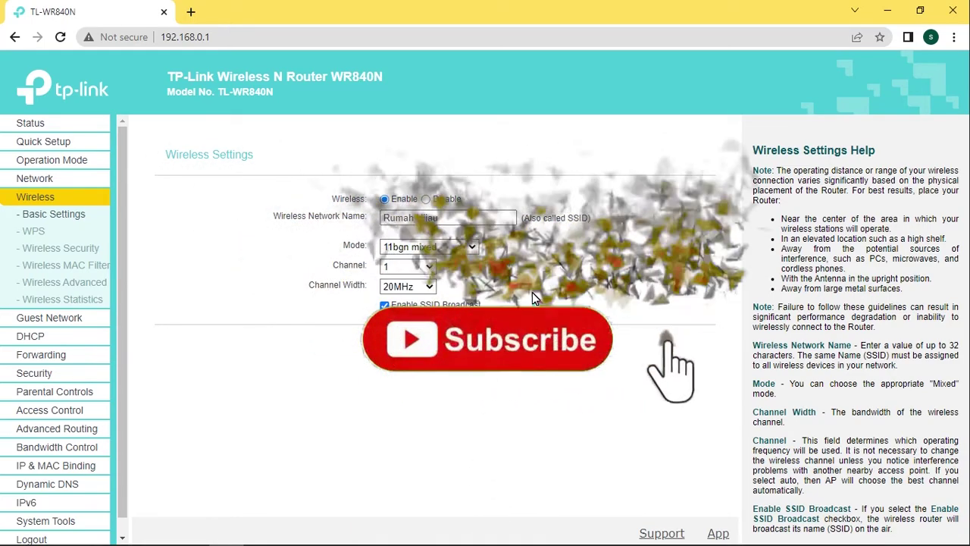
# Step: View the WPS page and confirm WPS is currently Disabled
pyautogui.click(32, 229)
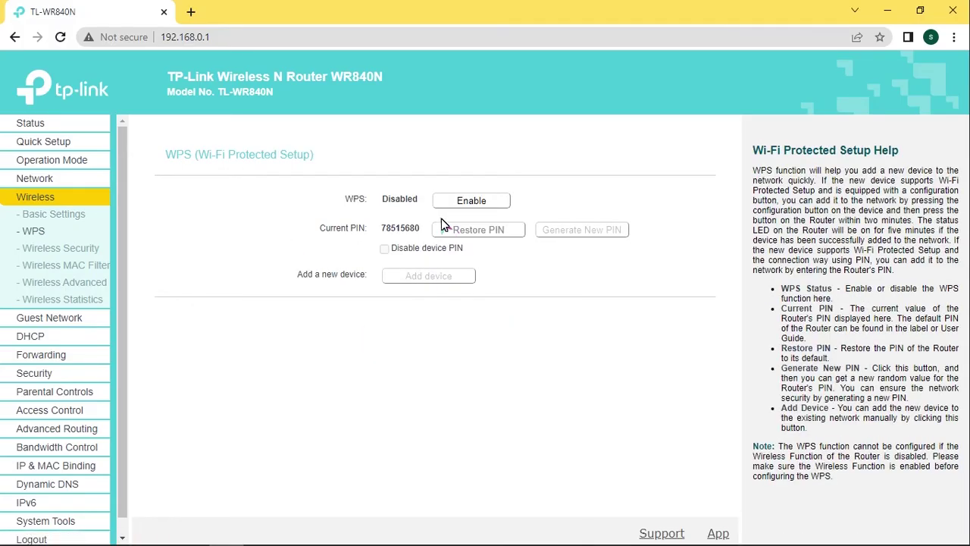
pyautogui.moveTo(341, 197); pyautogui.dragTo(427, 201)
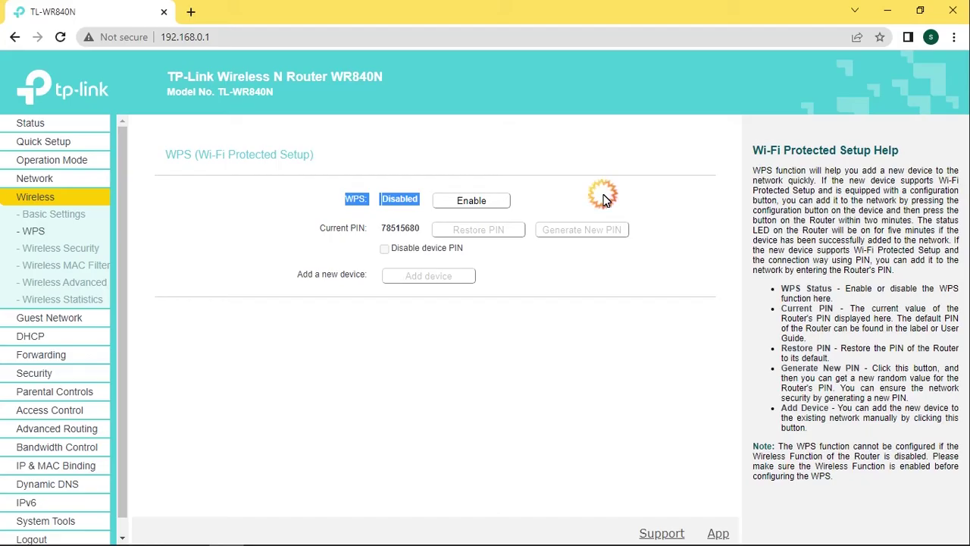
pyautogui.click(582, 185)
pyautogui.click(628, 198)
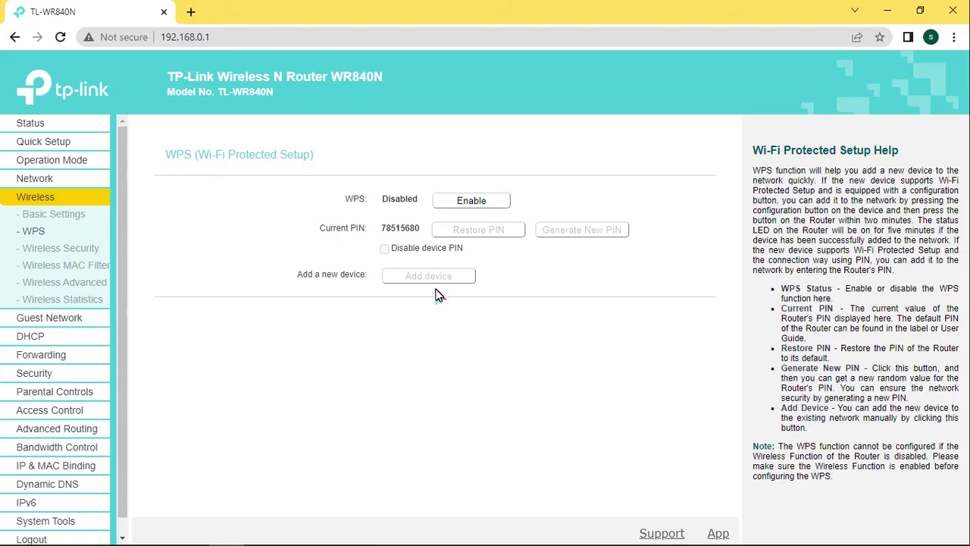
pyautogui.moveTo(349, 207)
pyautogui.mouseDown()
pyautogui.moveTo(421, 204)
pyautogui.moveTo(328, 200)
pyautogui.moveTo(339, 225)
pyautogui.moveTo(250, 241)
pyautogui.mouseUp()
# Step: Replace the WPA2-PSK wireless password with a new one, correcting a typo
pyautogui.click(82, 243)
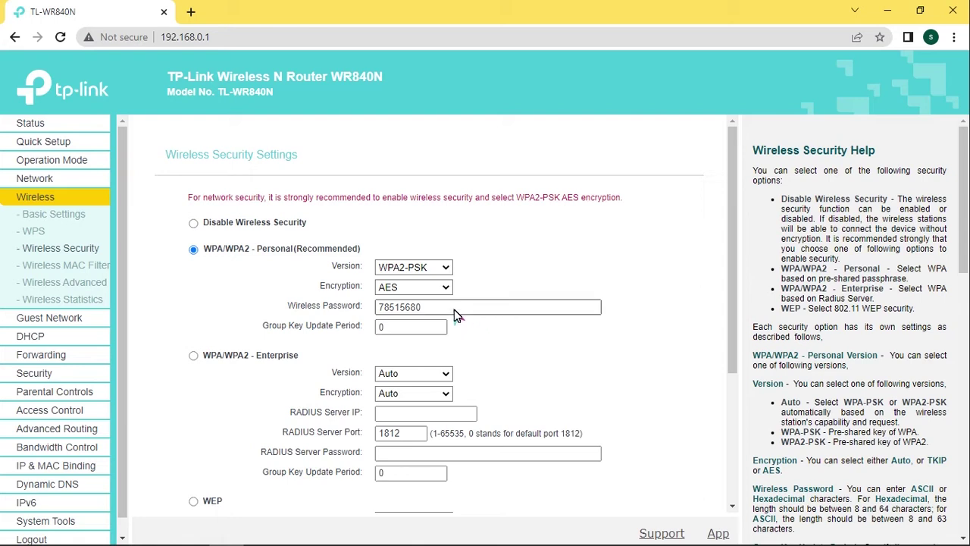
pyautogui.moveTo(451, 307); pyautogui.dragTo(383, 305)
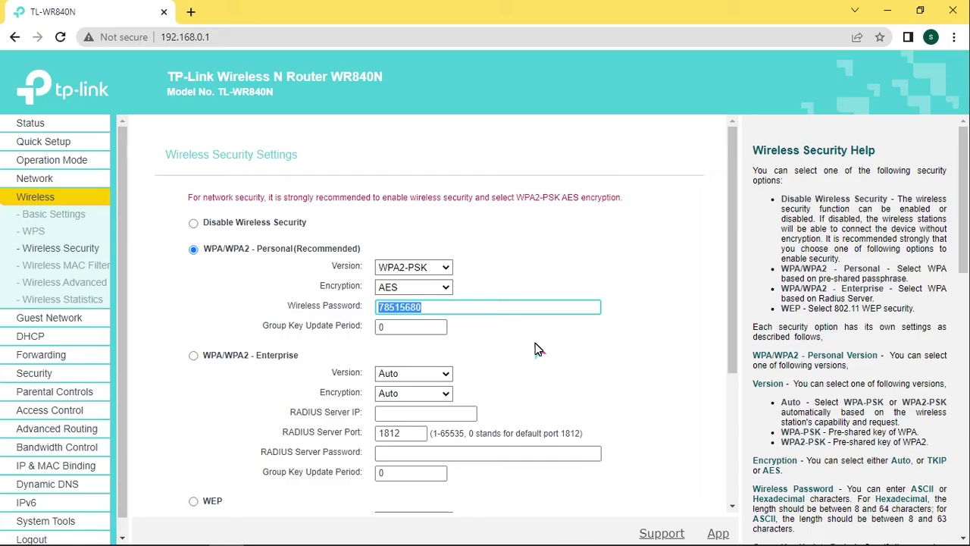
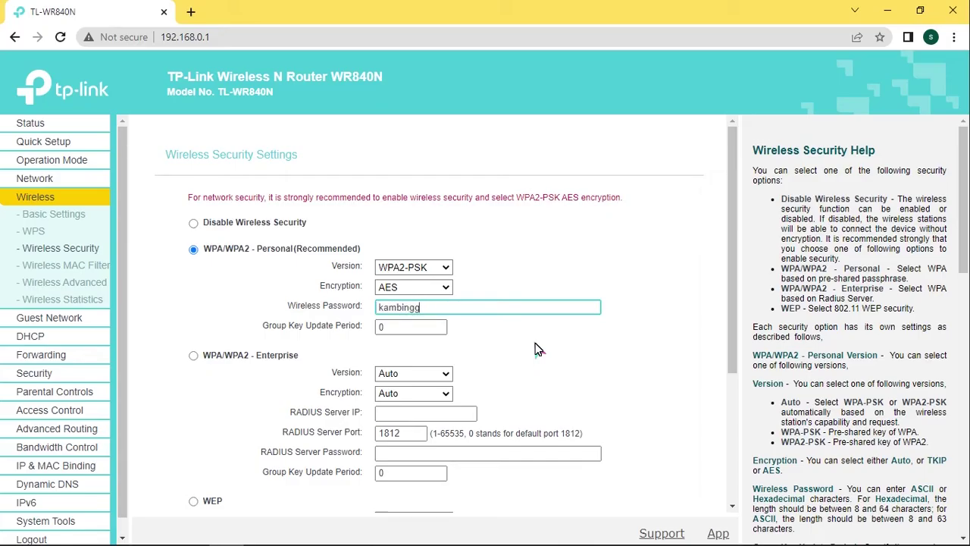
pyautogui.press('BackSpace')
pyautogui.press('BackSpace')
pyautogui.press('BackSpace')
pyautogui.press('BackSpace')
pyautogui.press('BackSpace')
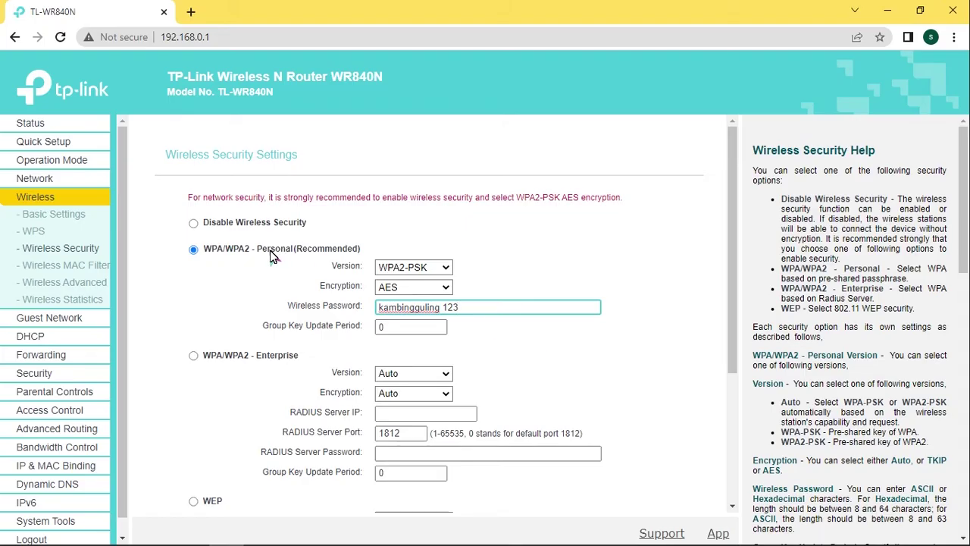
pyautogui.moveTo(269, 250); pyautogui.dragTo(273, 249)
# Step: Scroll down the security page and go to Wireless MAC Filtering
pyautogui.scroll(-1, 261, 326)
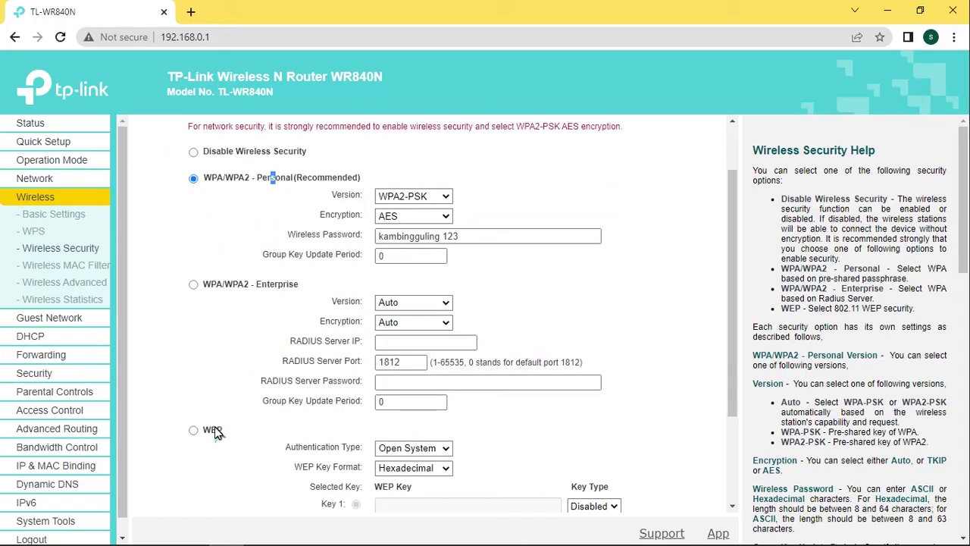
pyautogui.scroll(-2, 250, 394)
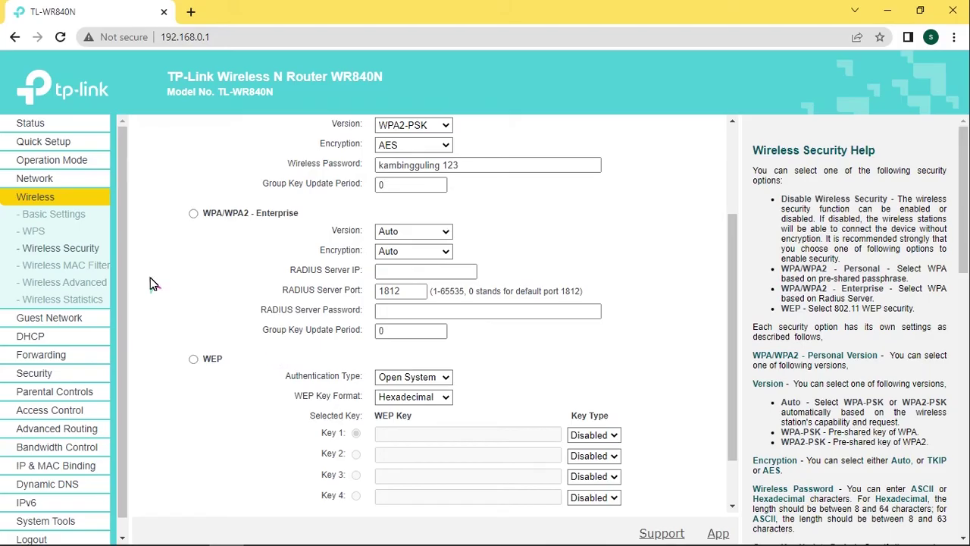
pyautogui.click(76, 271)
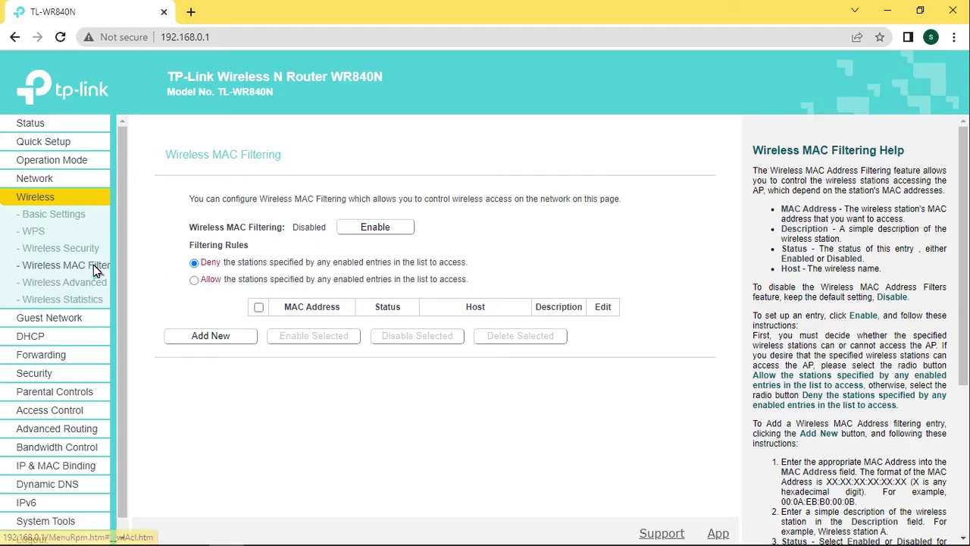
# Step: Browse the Wireless Advanced and Wireless Statistics pages, then return to MAC Filtering
pyautogui.click(74, 282)
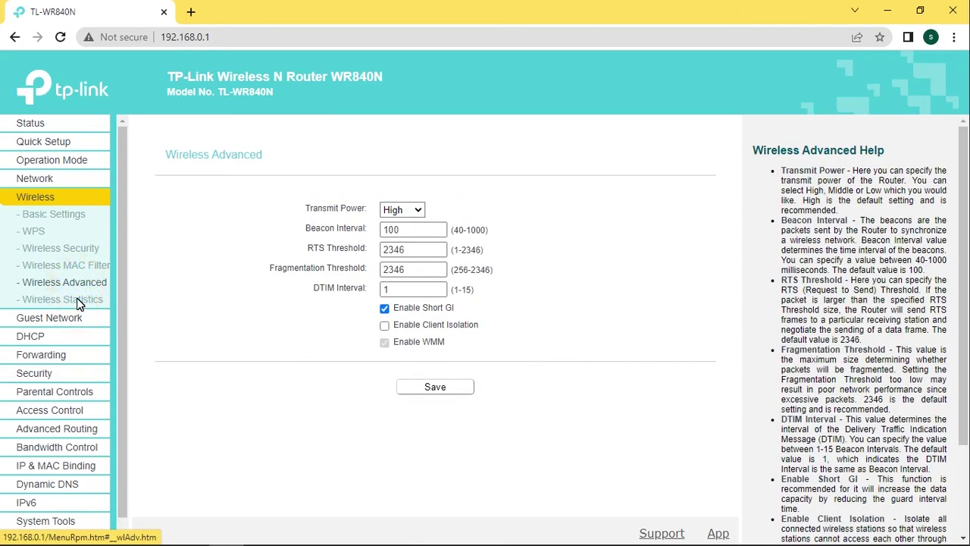
pyautogui.click(79, 301)
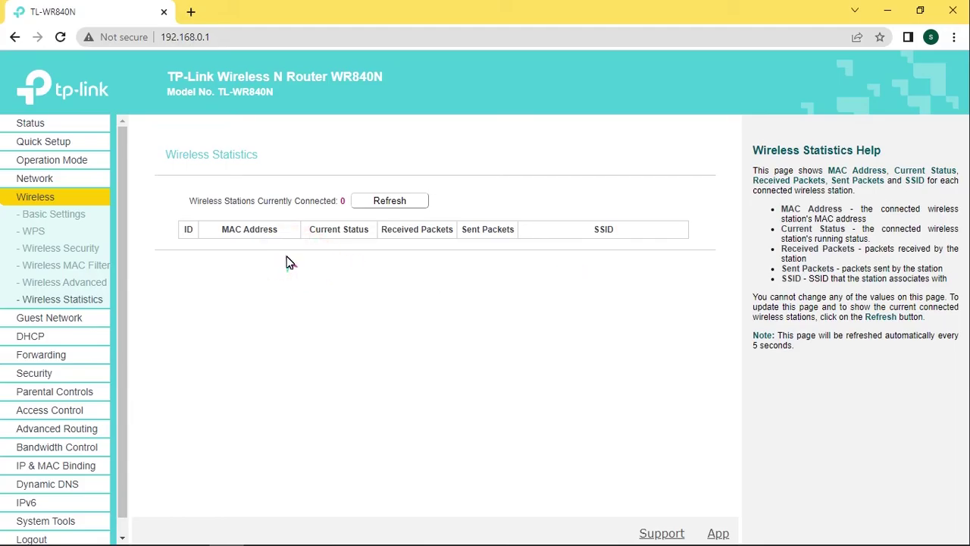
pyautogui.click(263, 261)
pyautogui.click(81, 266)
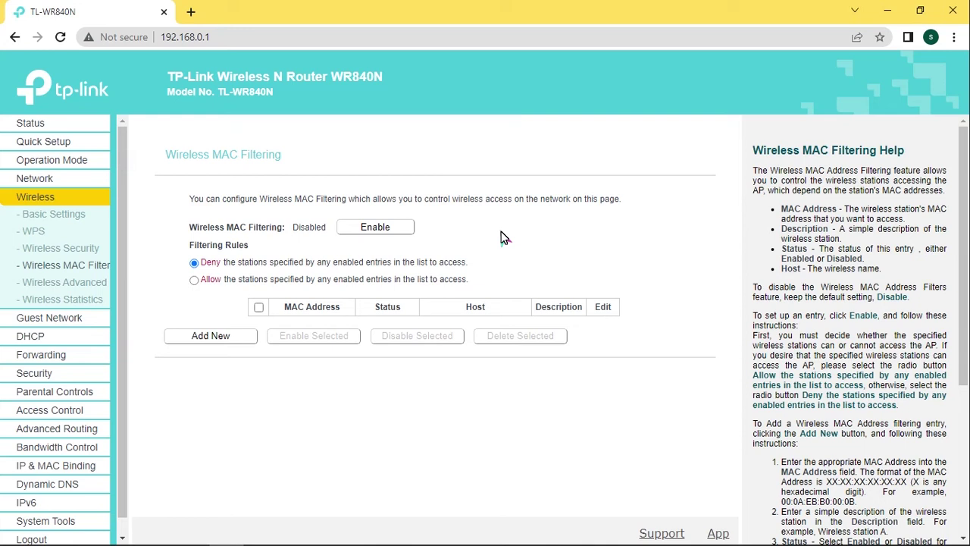
# Step: Enable wireless MAC filtering and open the Add New entry form, leaving without adding
pyautogui.click(375, 228)
pyautogui.click(210, 335)
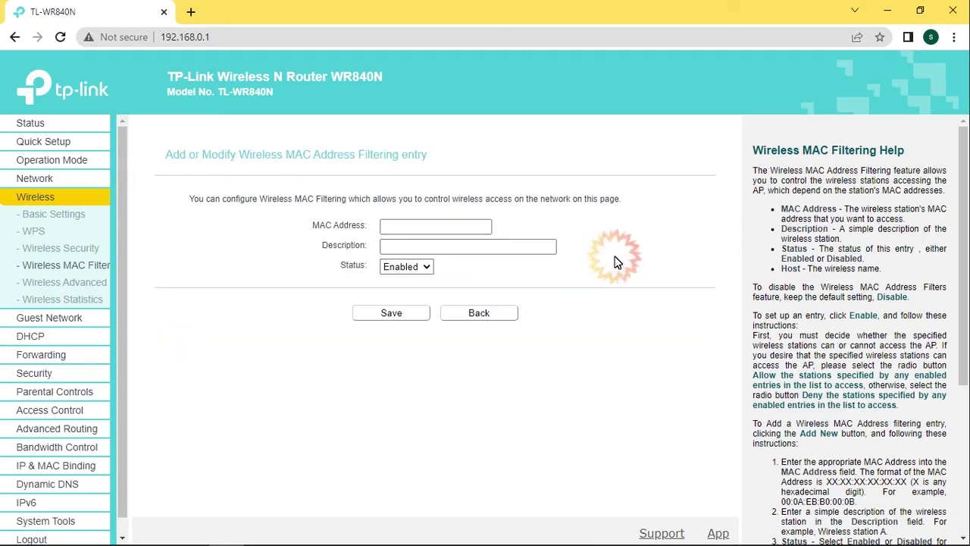
pyautogui.click(453, 225)
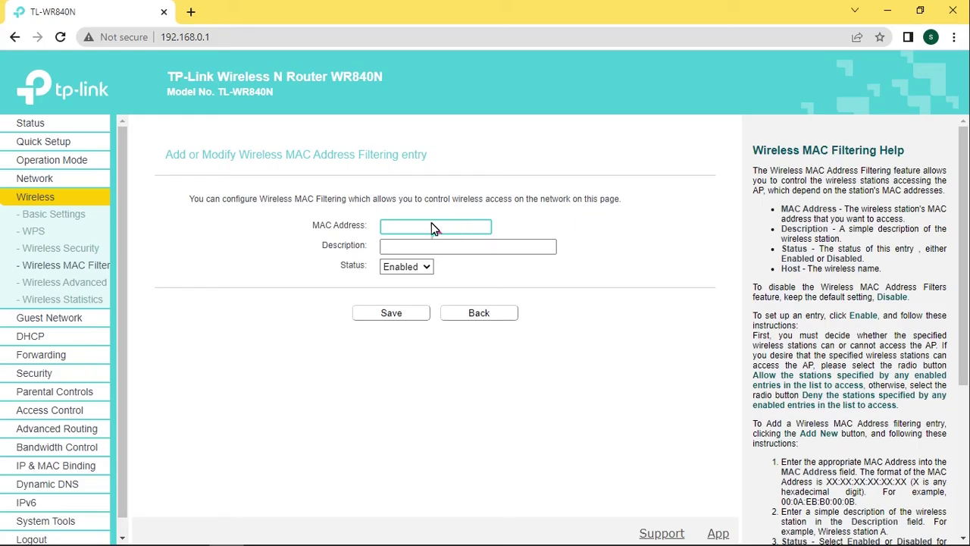
pyautogui.click(429, 268)
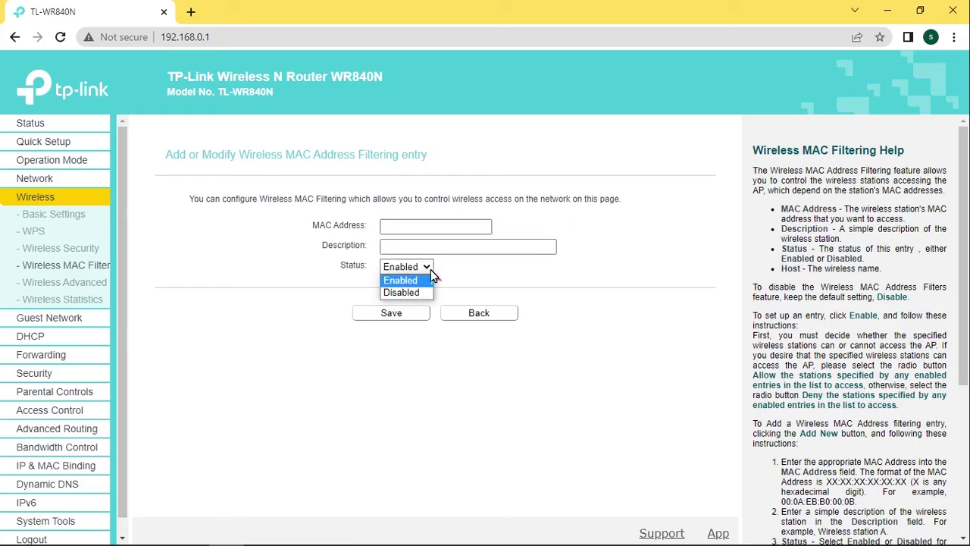
pyautogui.click(422, 280)
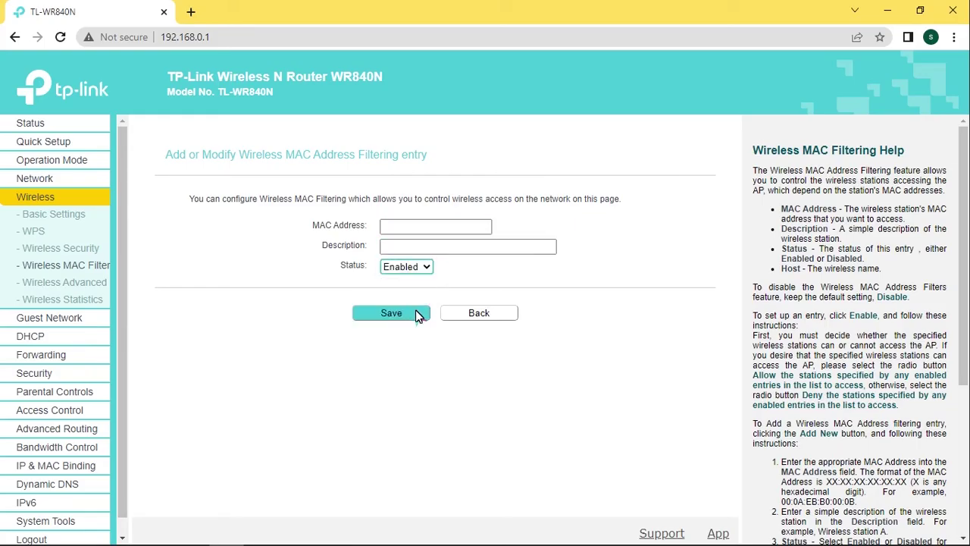
pyautogui.click(476, 314)
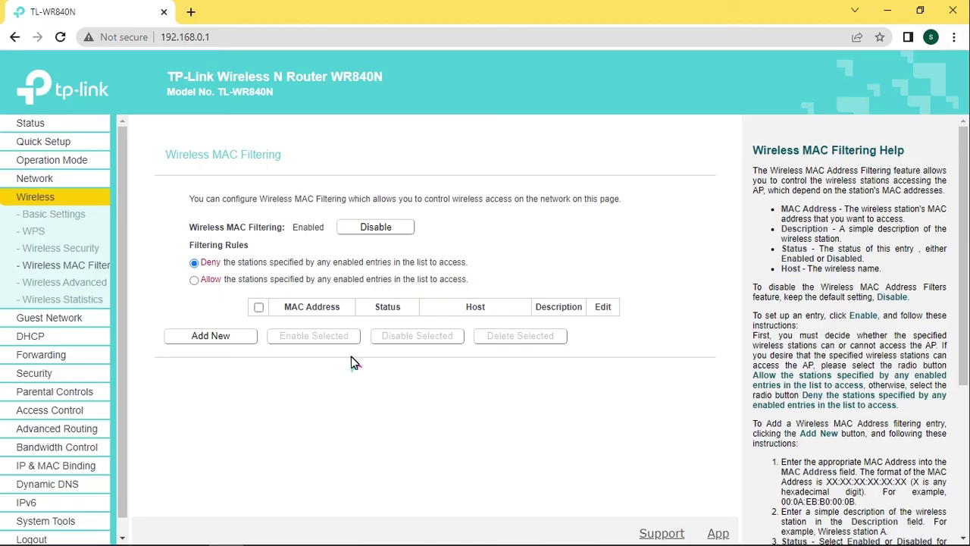
# Step: Set the filtering rule to Deny after briefly trying Allow
pyautogui.click(194, 279)
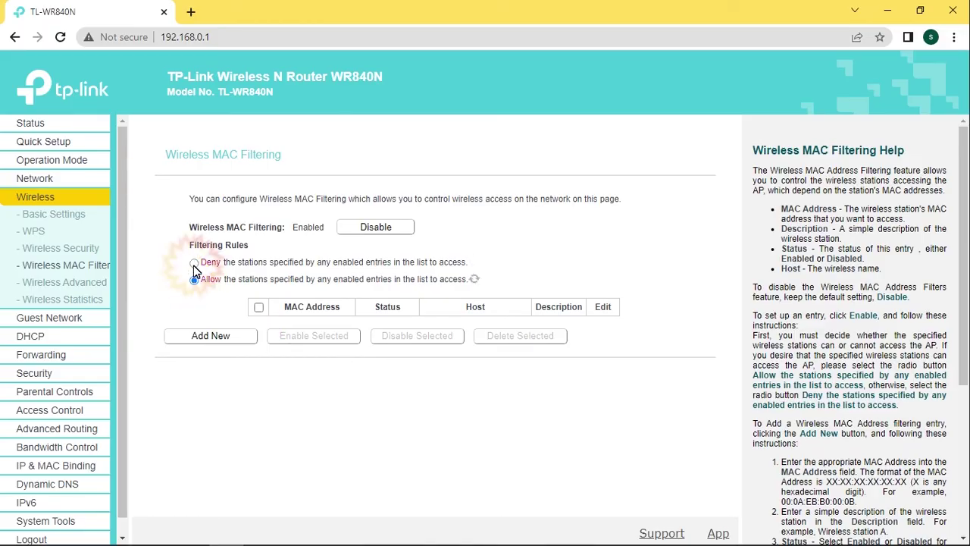
pyautogui.click(194, 264)
pyautogui.click(276, 321)
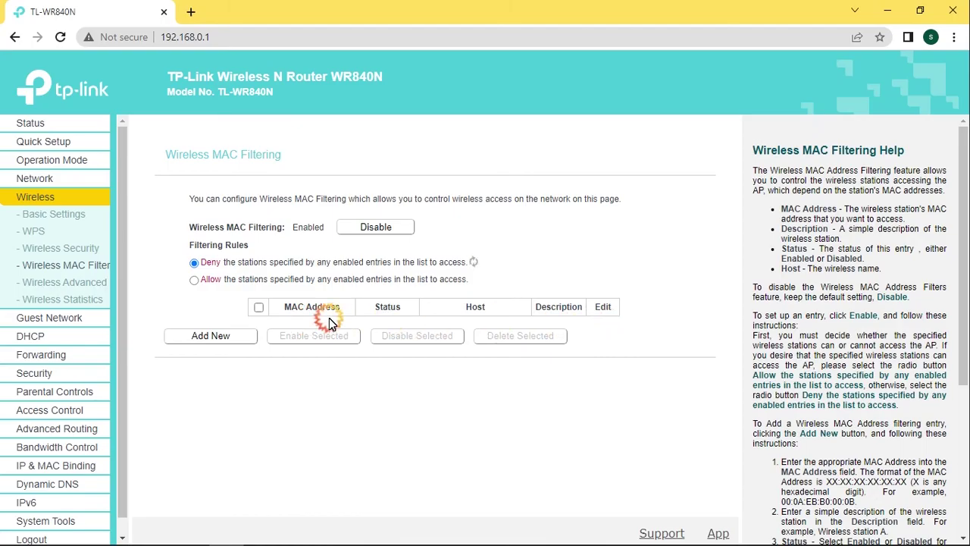
pyautogui.click(199, 264)
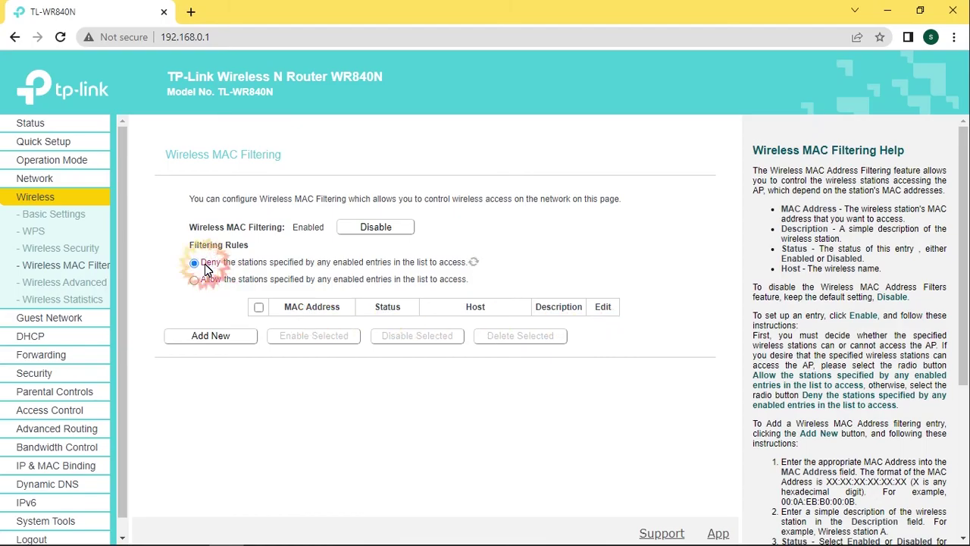
pyautogui.moveTo(201, 263); pyautogui.dragTo(219, 263)
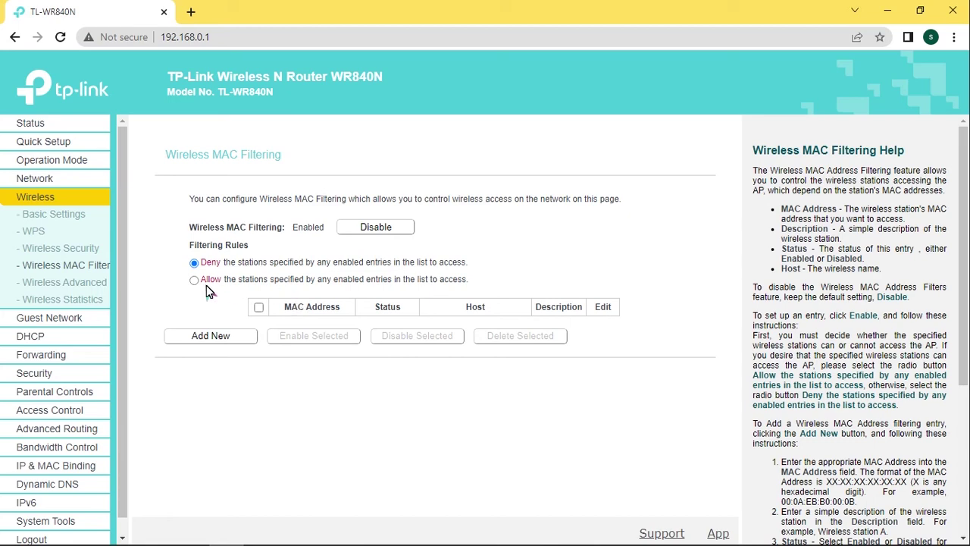
pyautogui.click(75, 285)
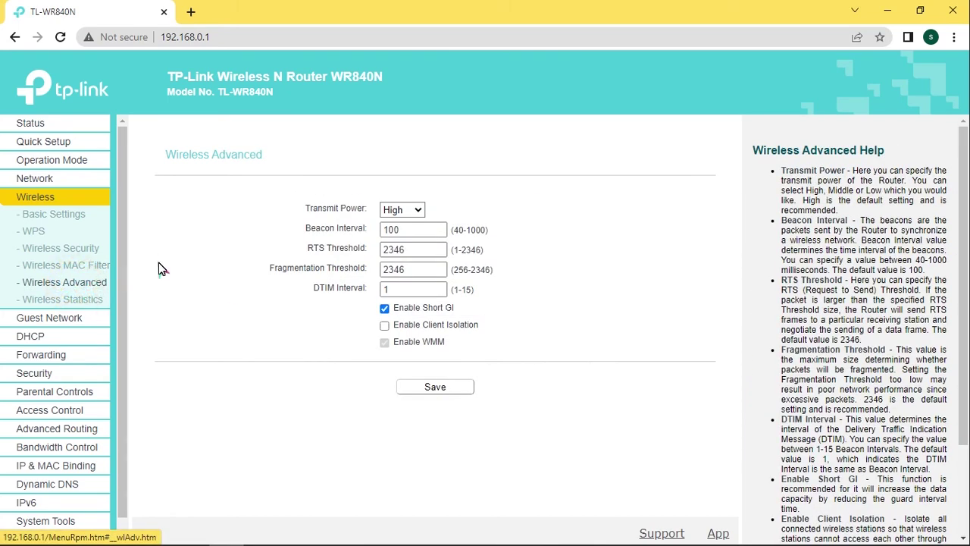
# Step: Leave Transmit Power High, Beacon 100, RTS/Fragmentation 2346 unchanged; reopen Wireless Statistics
pyautogui.click(402, 212)
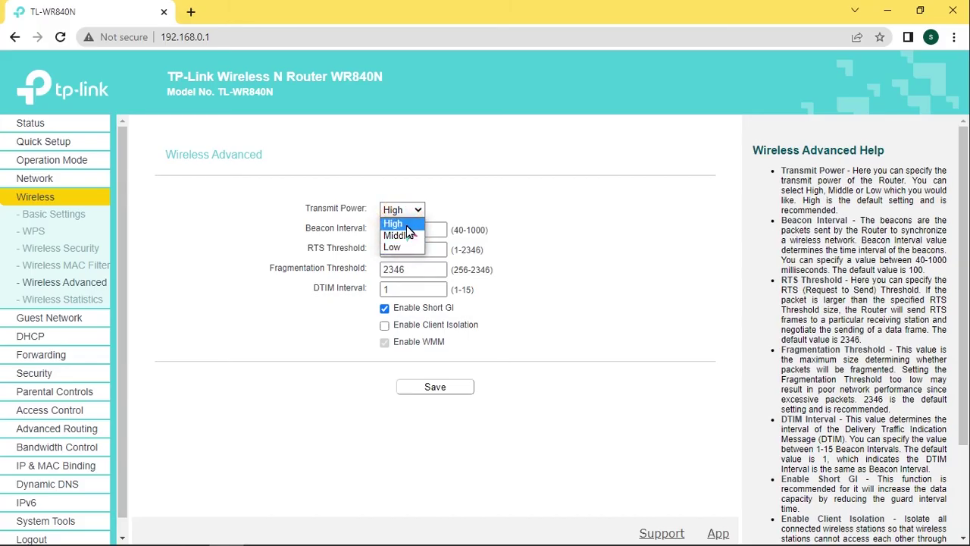
pyautogui.click(608, 240)
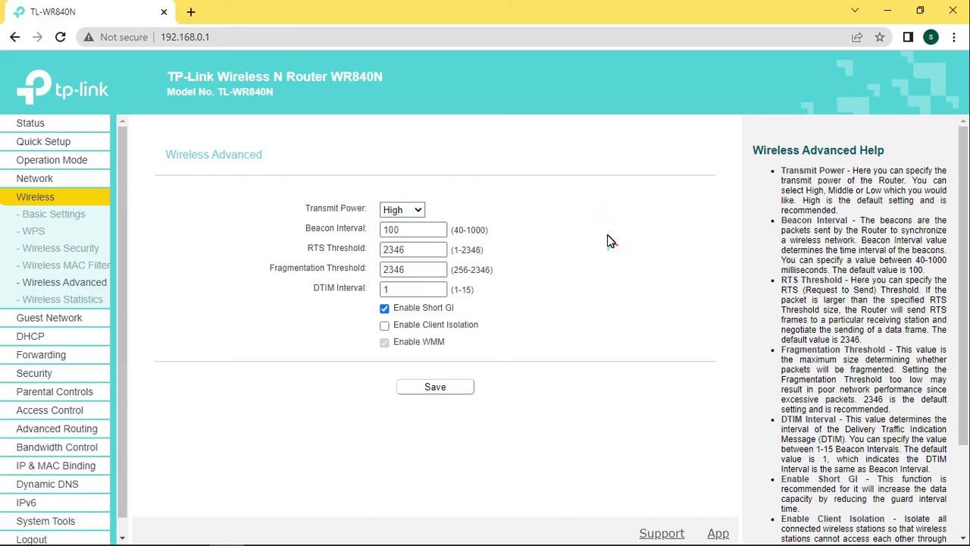
pyautogui.click(442, 232)
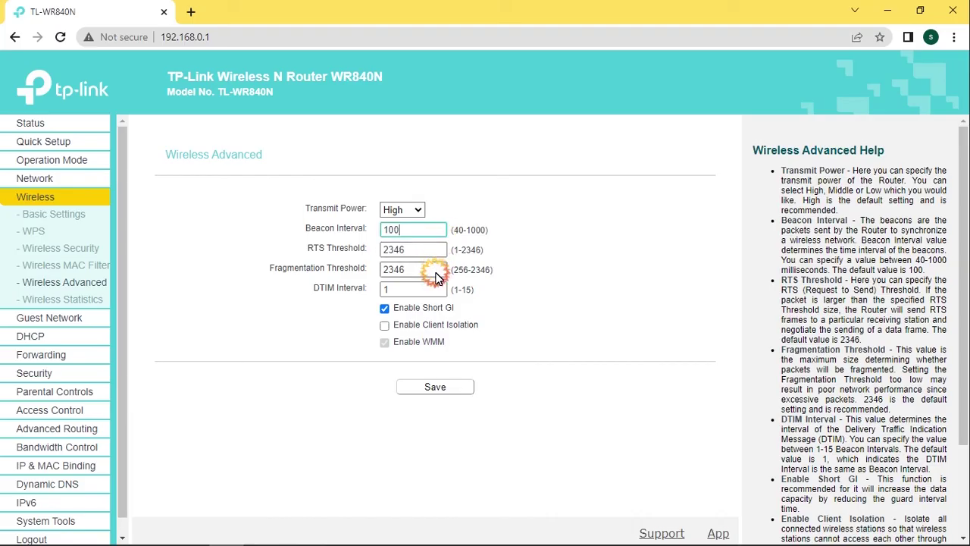
pyautogui.click(593, 298)
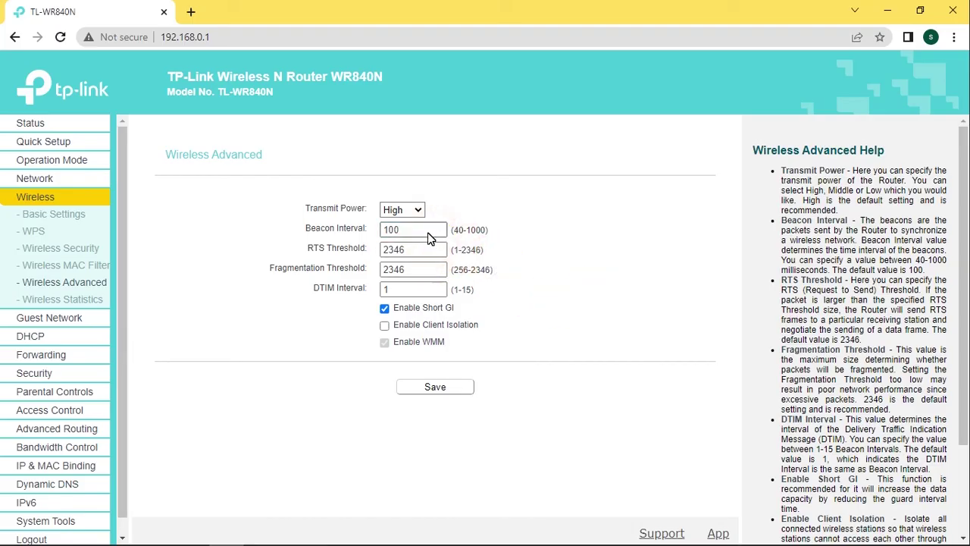
pyautogui.doubleClick(386, 231)
pyautogui.doubleClick(388, 249)
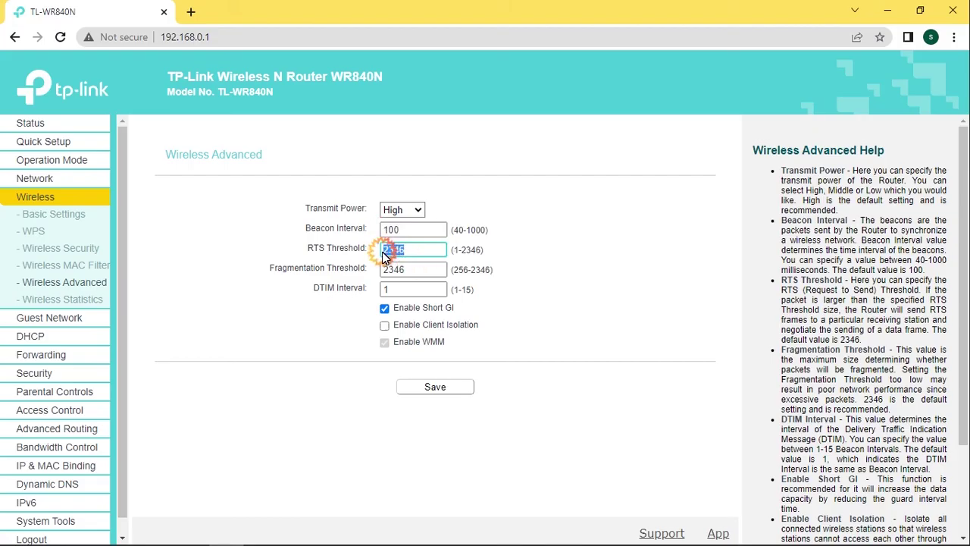
pyautogui.doubleClick(370, 271)
pyautogui.click(595, 276)
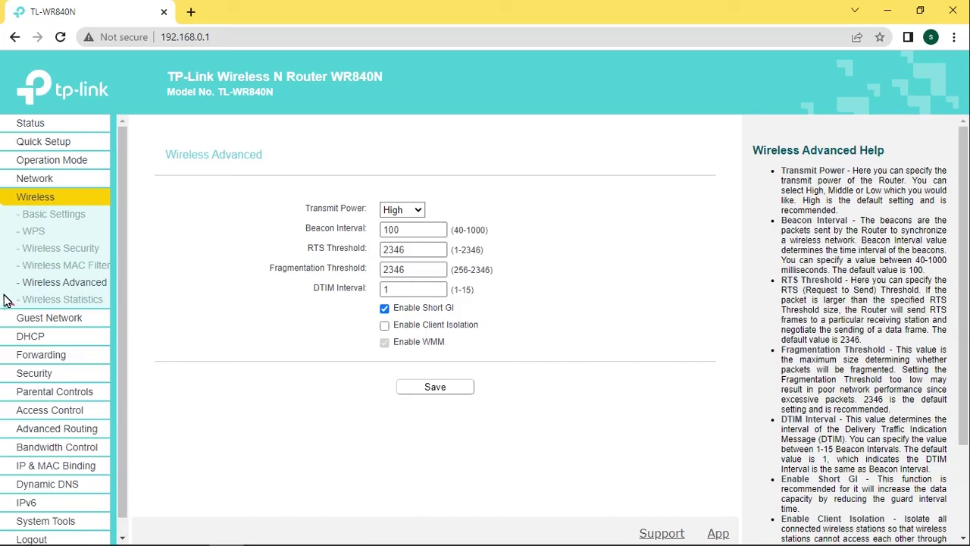
pyautogui.click(33, 302)
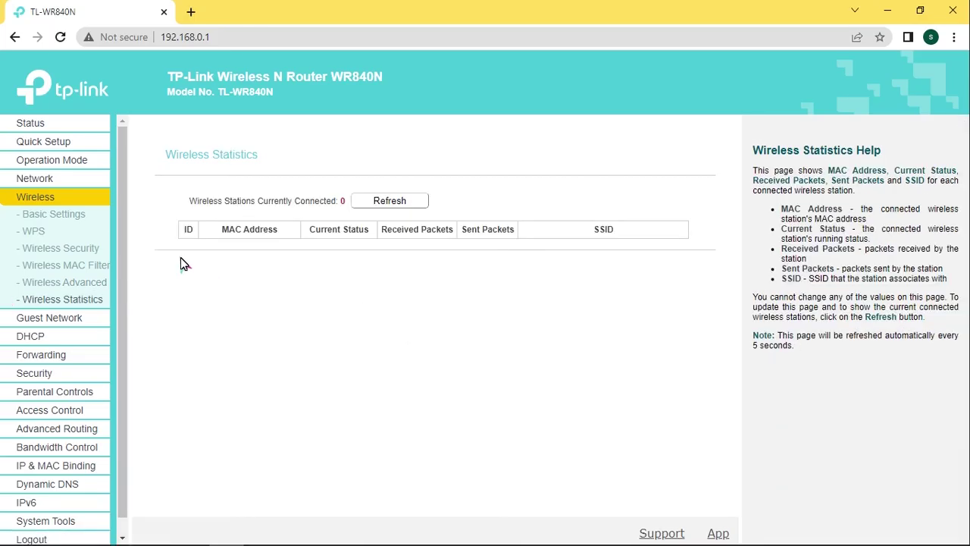
pyautogui.click(202, 275)
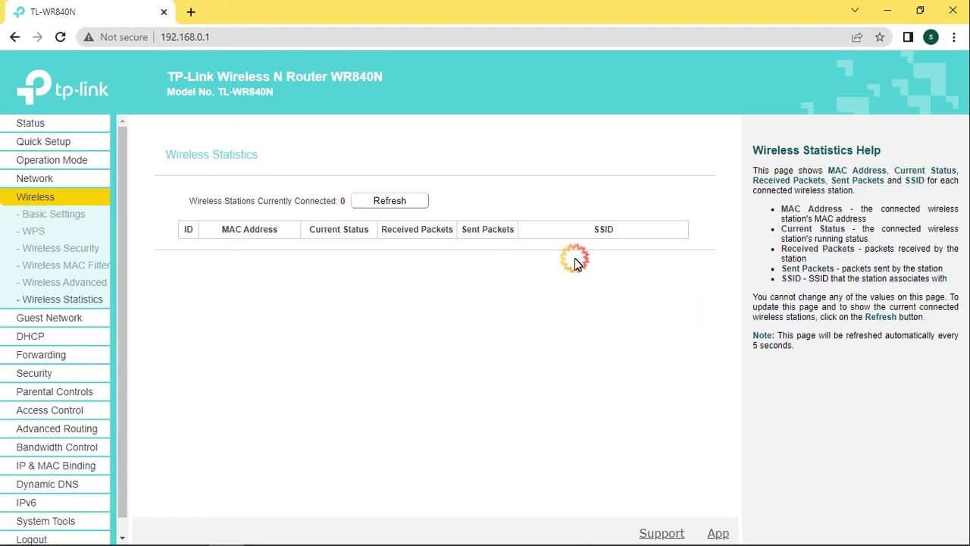